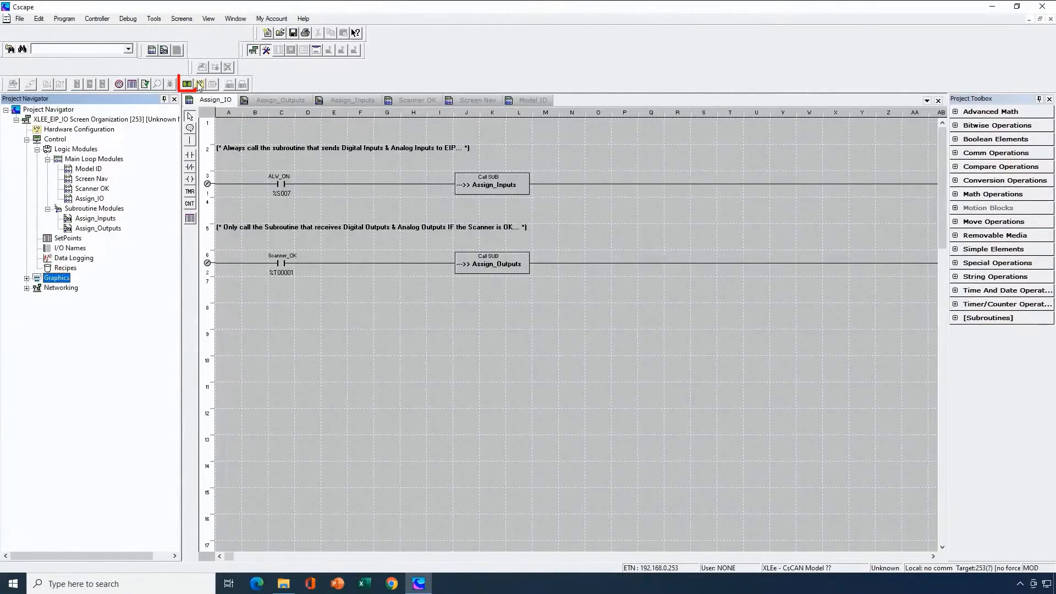
- Open the graphics editor, browse the screen thumbnails for screens 1 to 100, and open the Power-up screen
{"action": "left_click", "coordinate": [187, 85]}
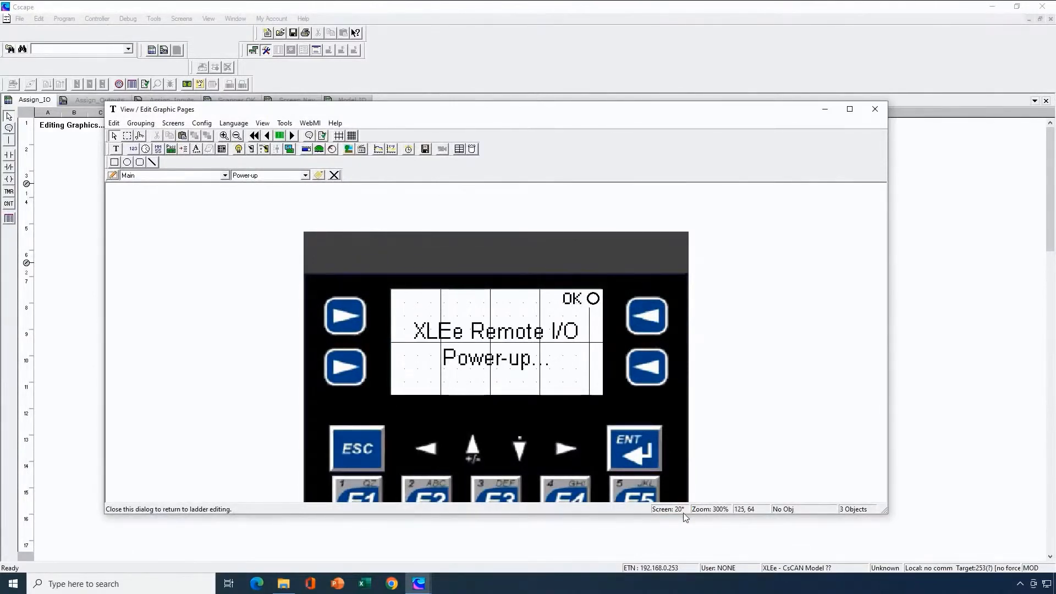
{"action": "left_click", "coordinate": [280, 136]}
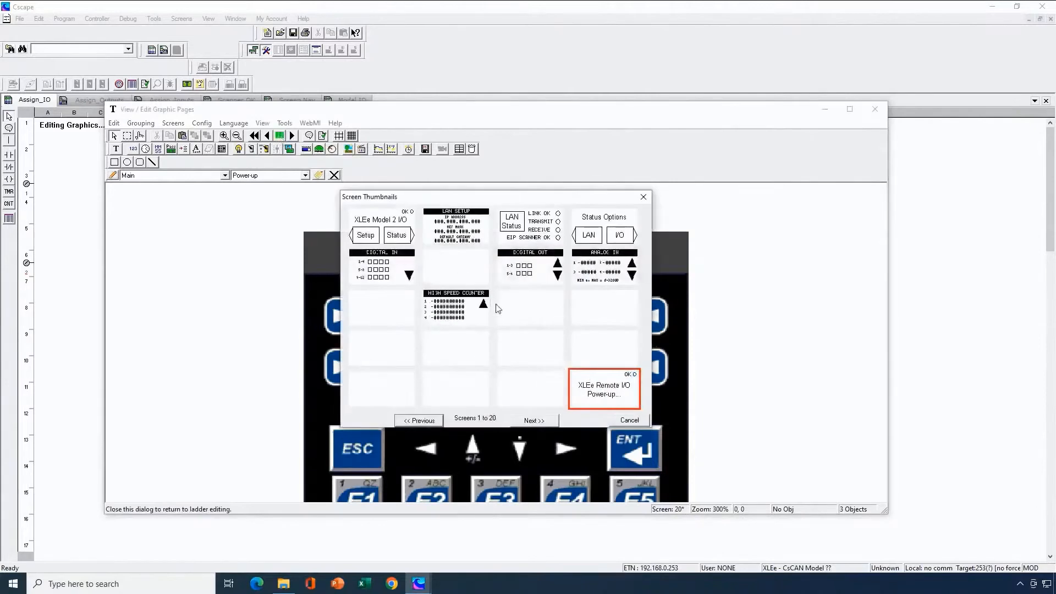
{"action": "left_click", "coordinate": [533, 421]}
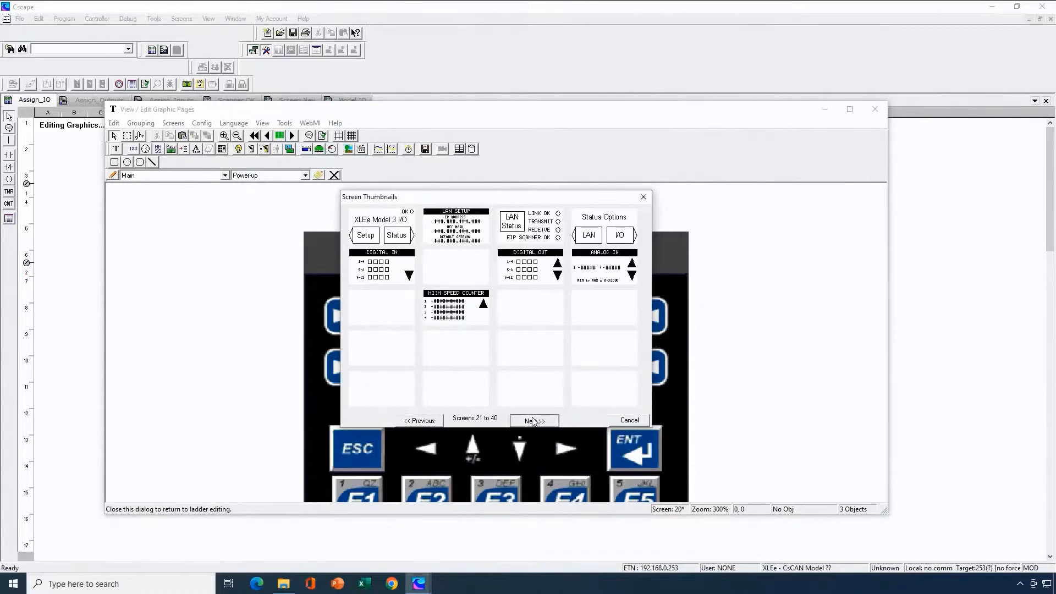
{"action": "left_click", "coordinate": [532, 420]}
{"action": "left_click", "coordinate": [533, 420]}
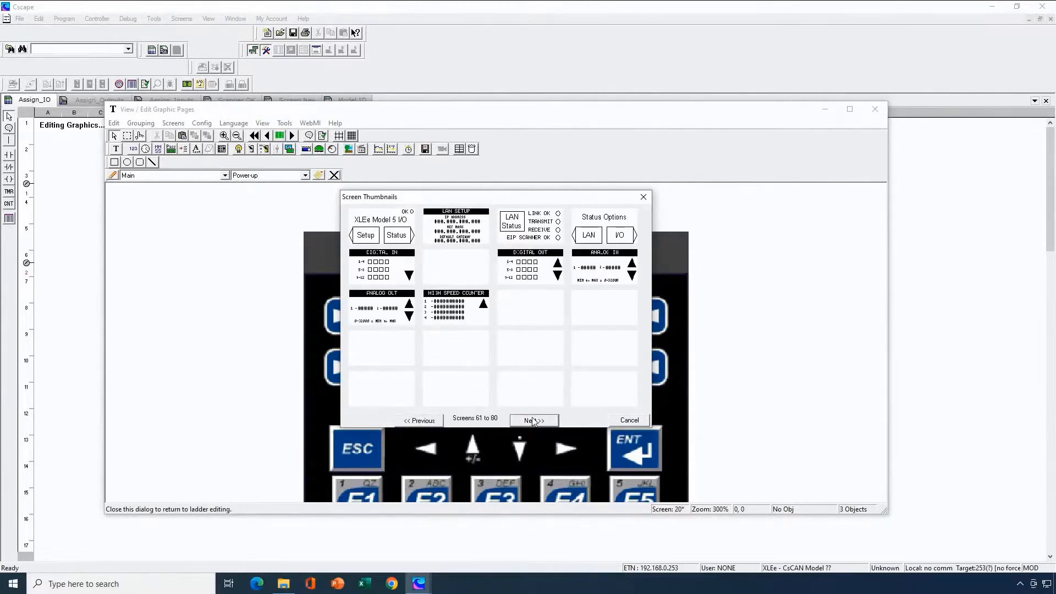
{"action": "left_click", "coordinate": [532, 421]}
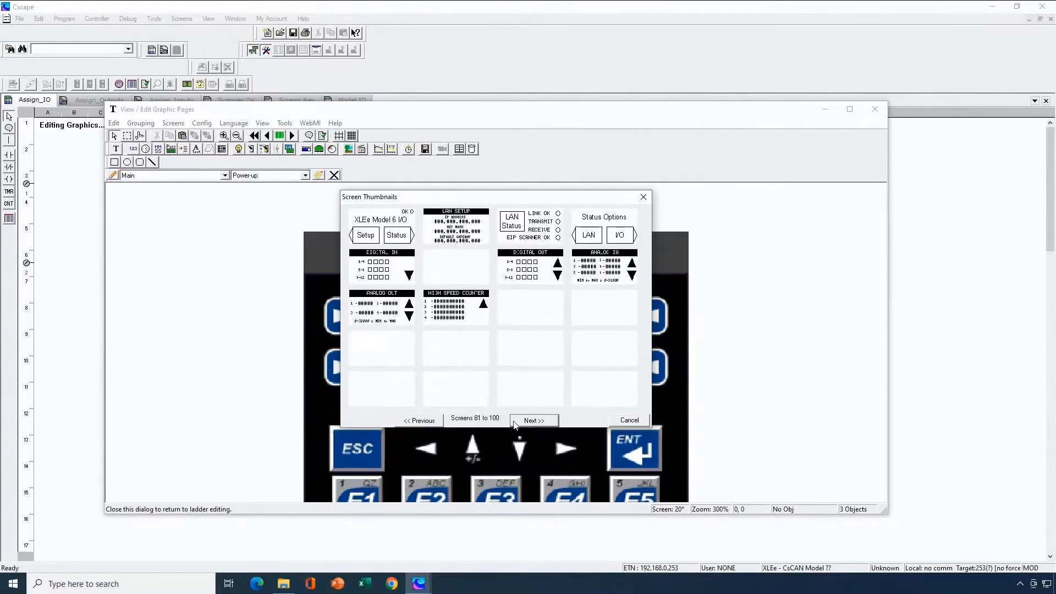
{"action": "left_click", "coordinate": [434, 421]}
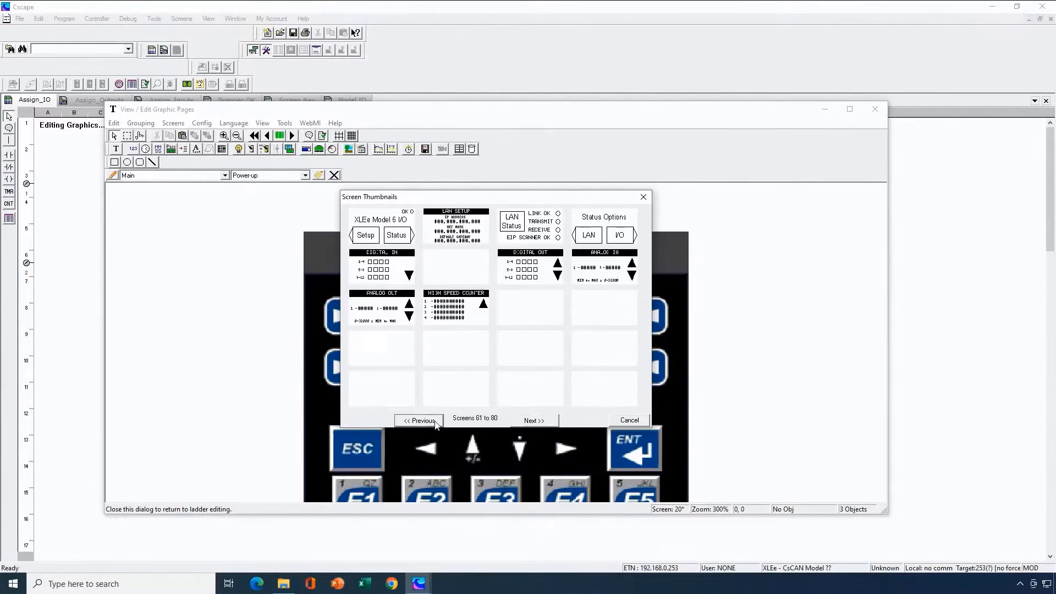
{"action": "left_click", "coordinate": [435, 421]}
{"action": "left_click", "coordinate": [435, 421]}
{"action": "left_click", "coordinate": [435, 421]}
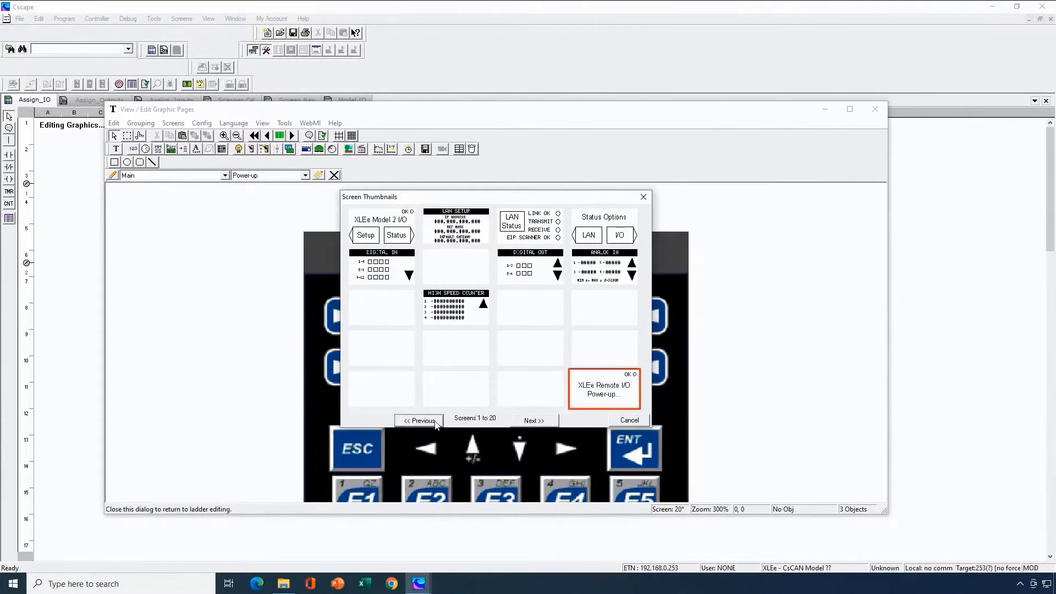
{"action": "double_click", "coordinate": [595, 402]}
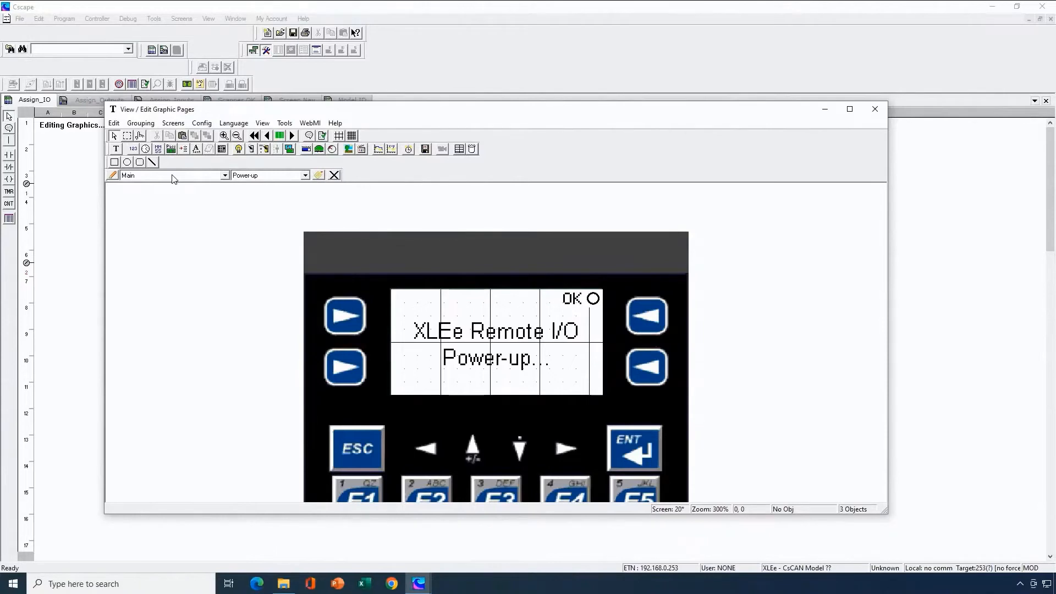
- Review the thumbnails of screens 1 to 80 again to compare the layouts for each XLEe model, and close the overview
{"action": "left_click", "coordinate": [282, 136]}
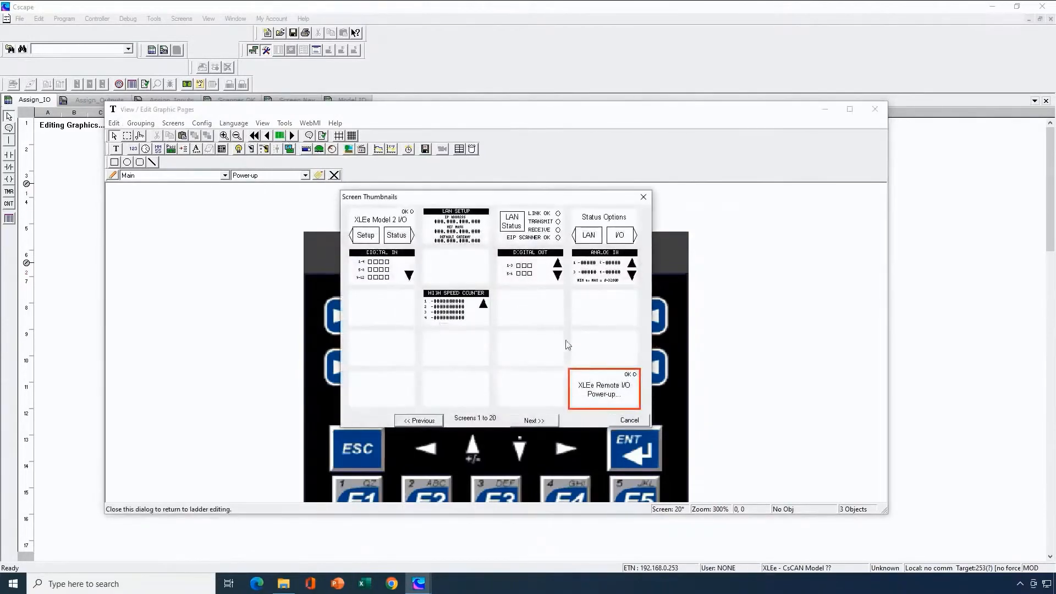
{"action": "left_click", "coordinate": [533, 420]}
{"action": "left_click", "coordinate": [533, 420]}
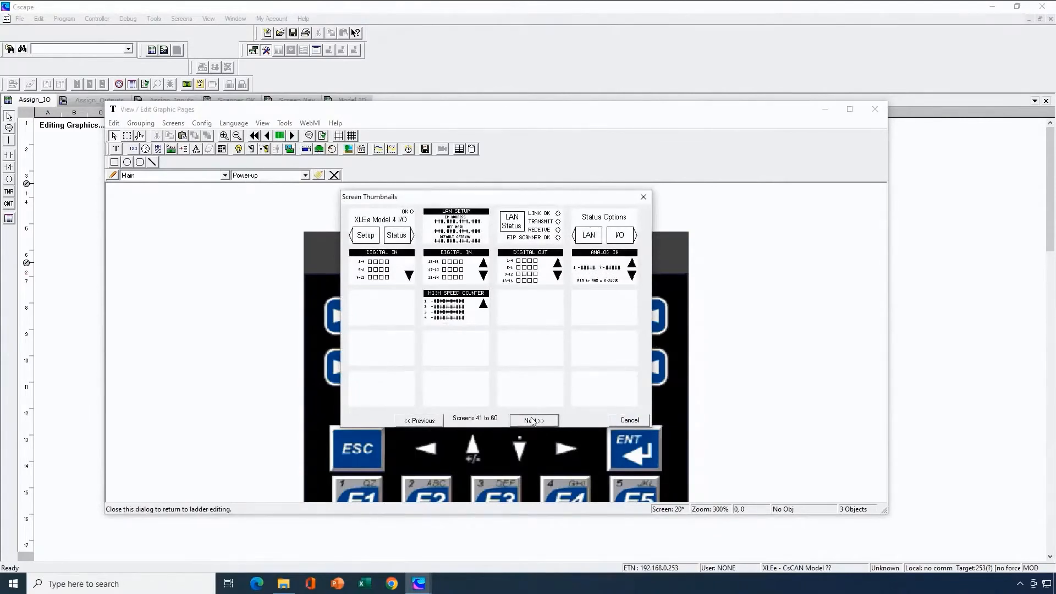
{"action": "left_click", "coordinate": [532, 420]}
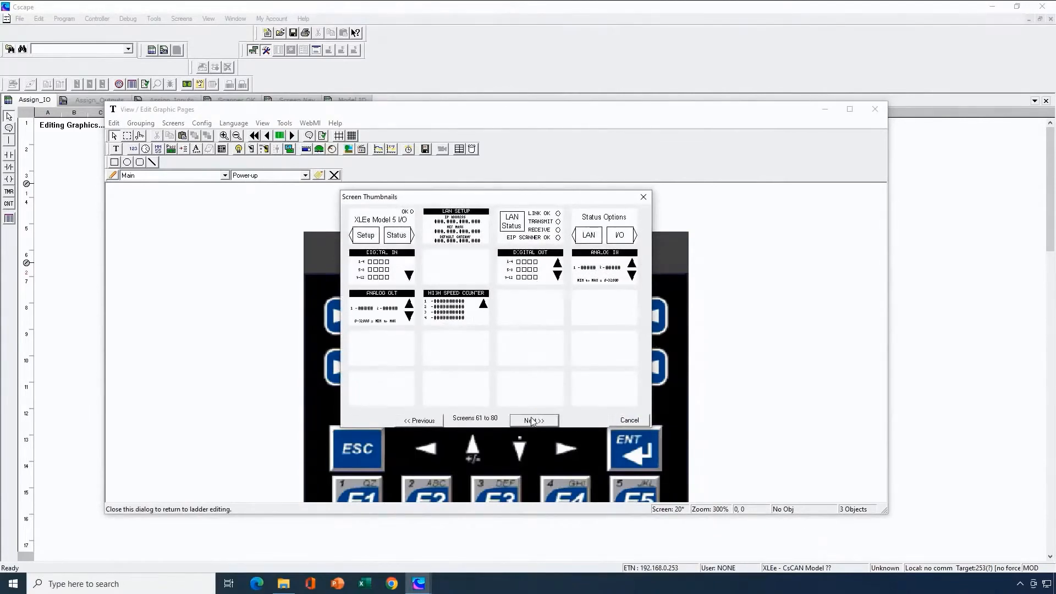
{"action": "left_click", "coordinate": [430, 420]}
{"action": "left_click", "coordinate": [429, 420]}
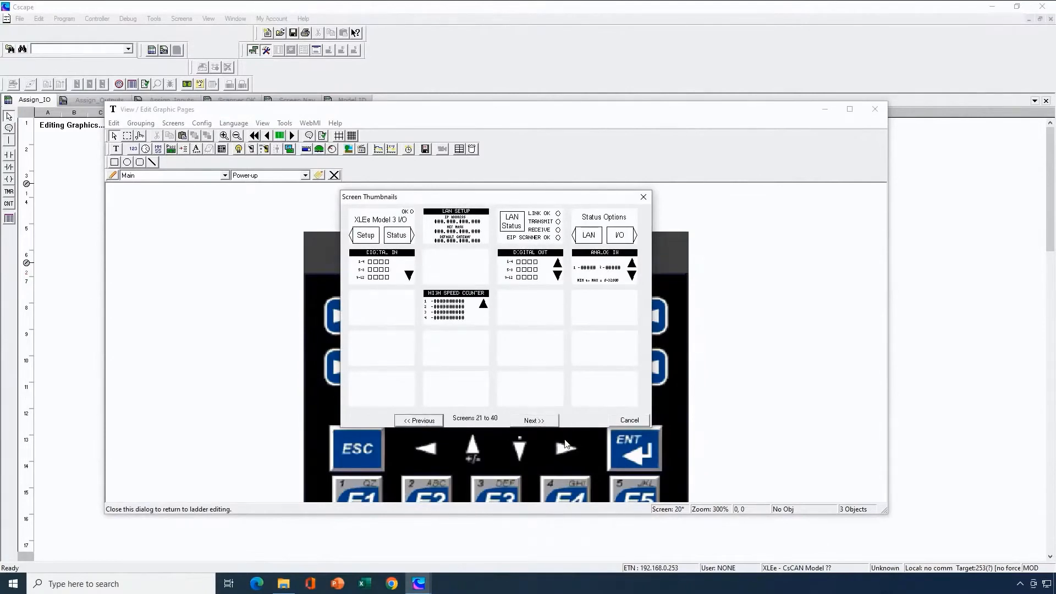
{"action": "left_click", "coordinate": [622, 422]}
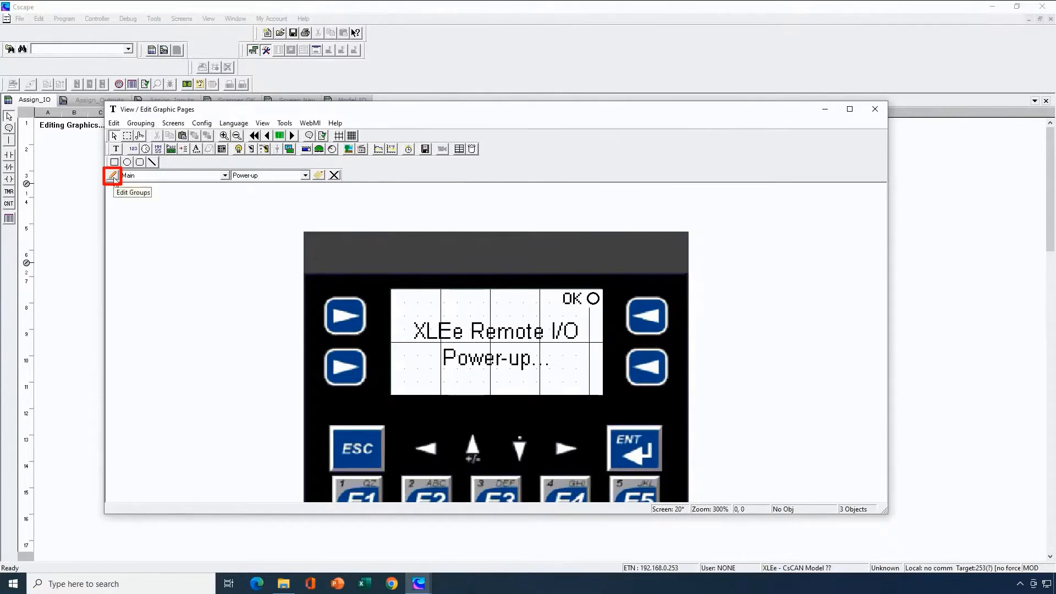
- Examine the screen groups Model 2, Model 3 and Model 4 in the Group Tag Editor without changing them
{"action": "left_click", "coordinate": [113, 176]}
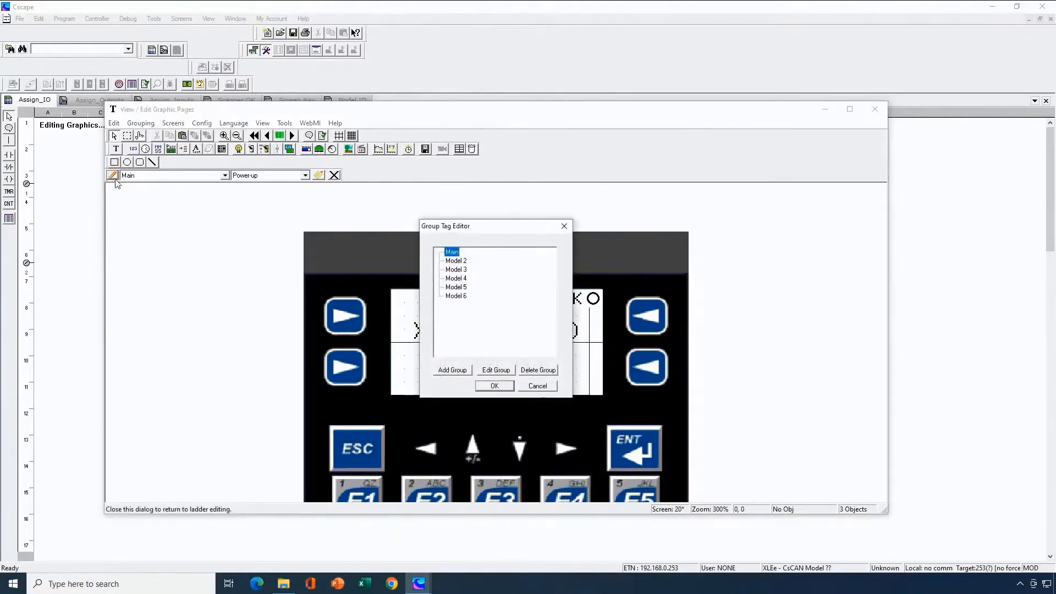
{"action": "left_click", "coordinate": [463, 261]}
{"action": "left_click", "coordinate": [461, 270]}
{"action": "left_click", "coordinate": [459, 279]}
{"action": "left_click", "coordinate": [538, 386]}
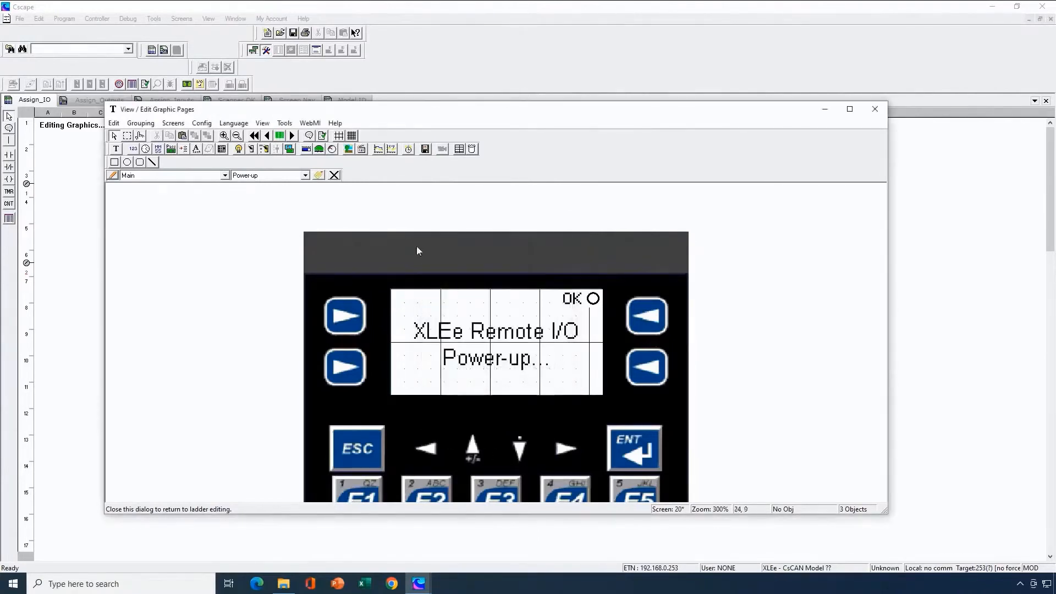
- View the Model 2 LAN Setup screen from the thumbnail overview and close the graphics editor
{"action": "left_click", "coordinate": [280, 137]}
{"action": "left_click", "coordinate": [445, 231]}
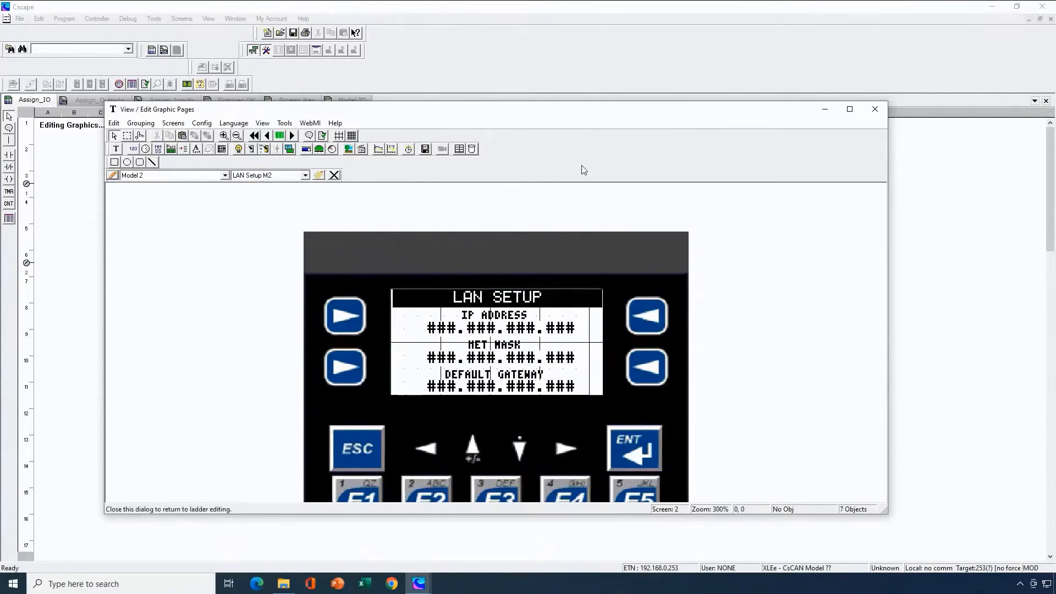
{"action": "left_click", "coordinate": [873, 111]}
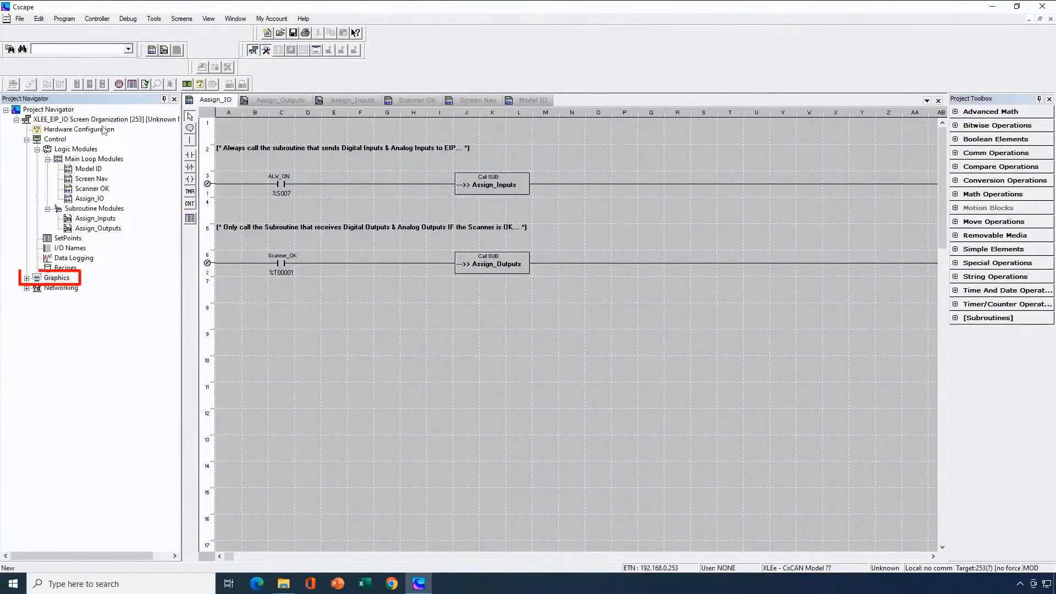
- Examine which screens belong to the Main and Model 2 graphics groups in the project tree
{"action": "left_click", "coordinate": [26, 279]}
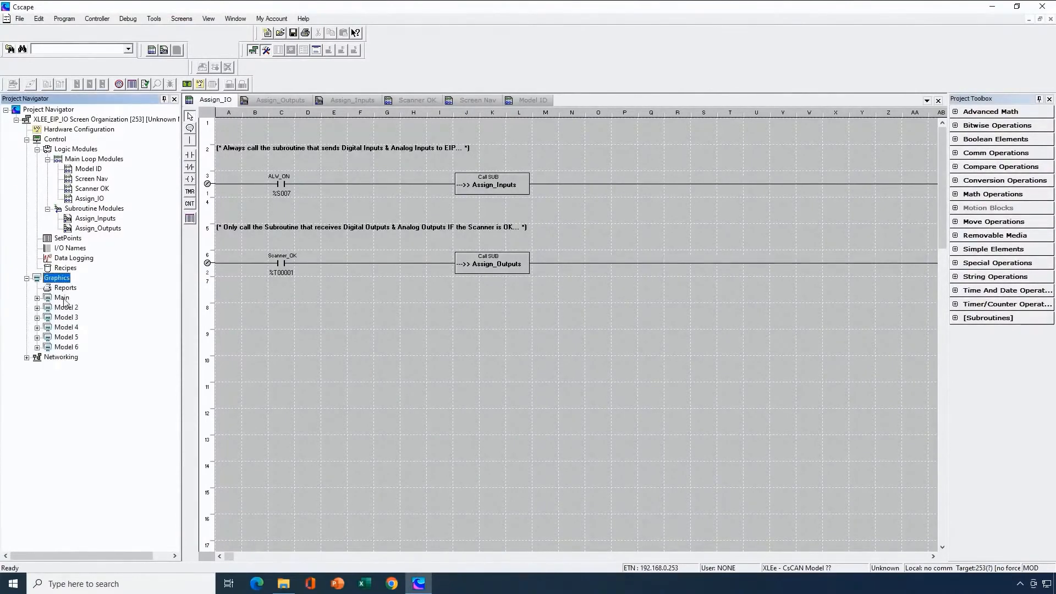
{"action": "left_click", "coordinate": [37, 298]}
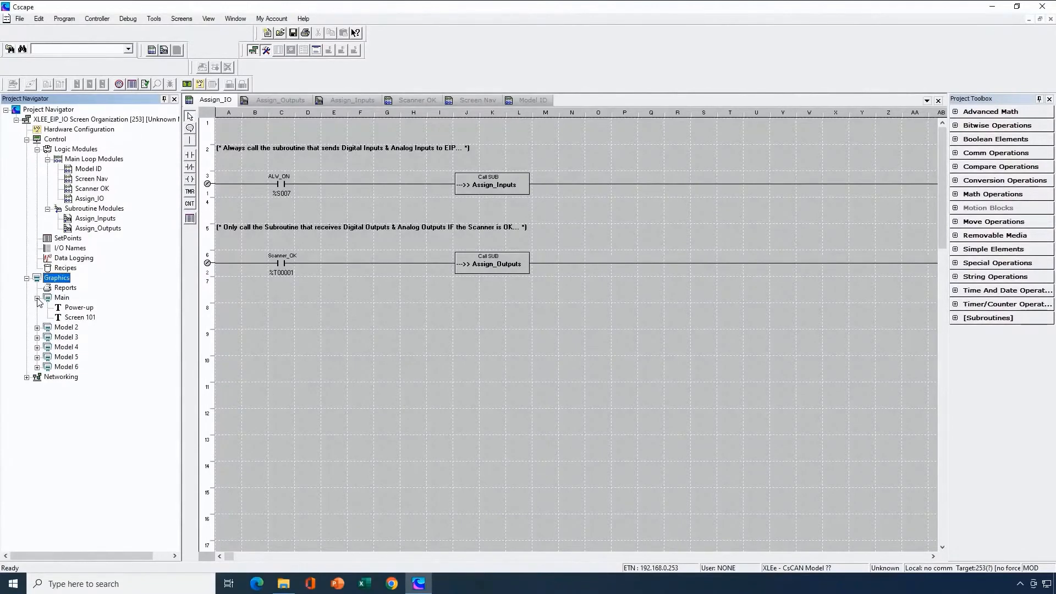
{"action": "left_click", "coordinate": [37, 297]}
{"action": "left_click", "coordinate": [37, 307]}
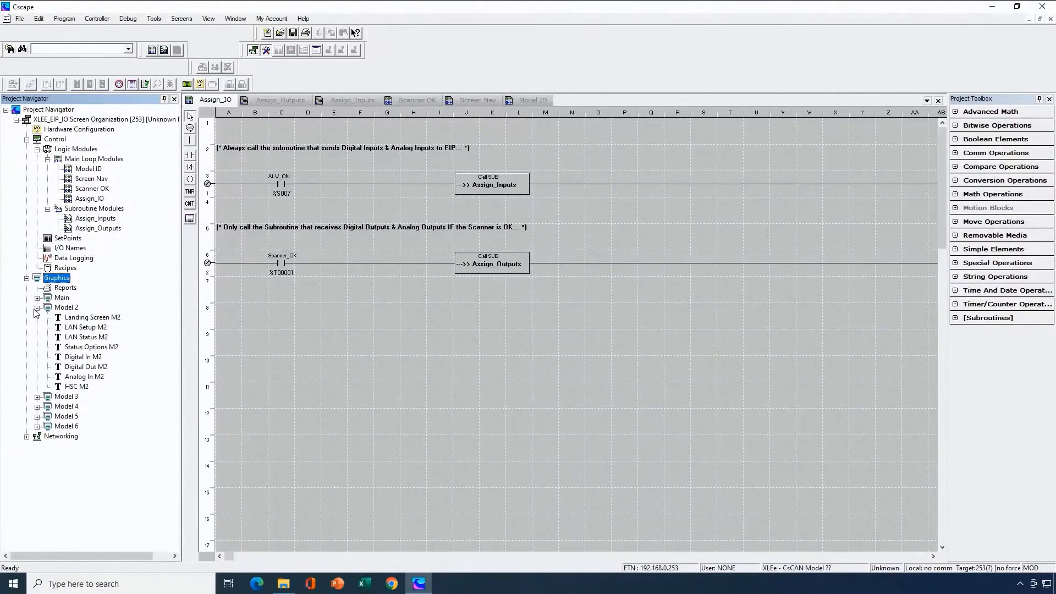
{"action": "left_click", "coordinate": [36, 308]}
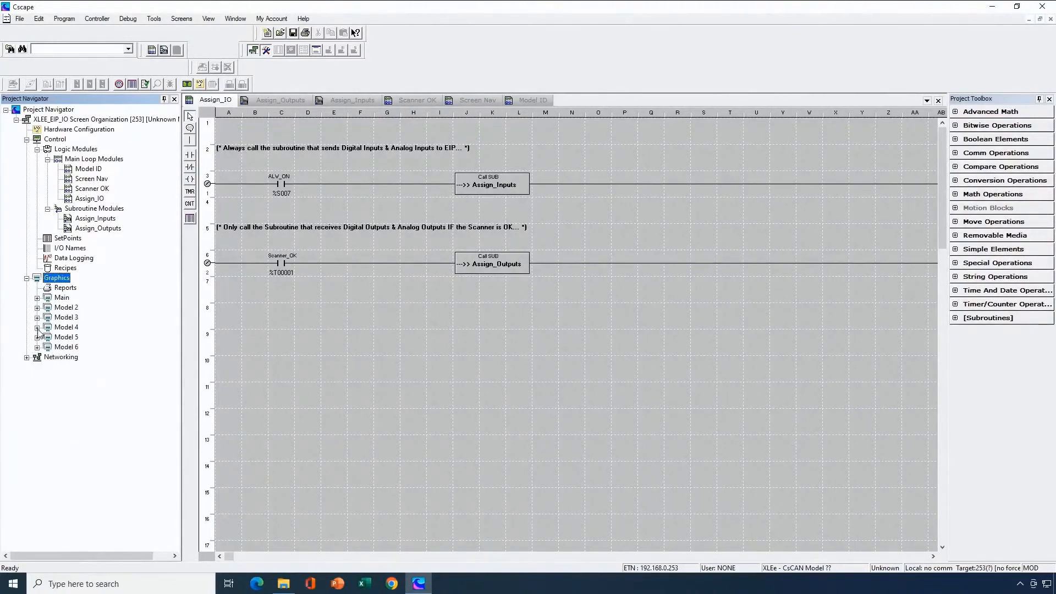
- View the Digital In 2 M4 screen of the Model 4 group and close the graphics editor
{"action": "left_click", "coordinate": [37, 327]}
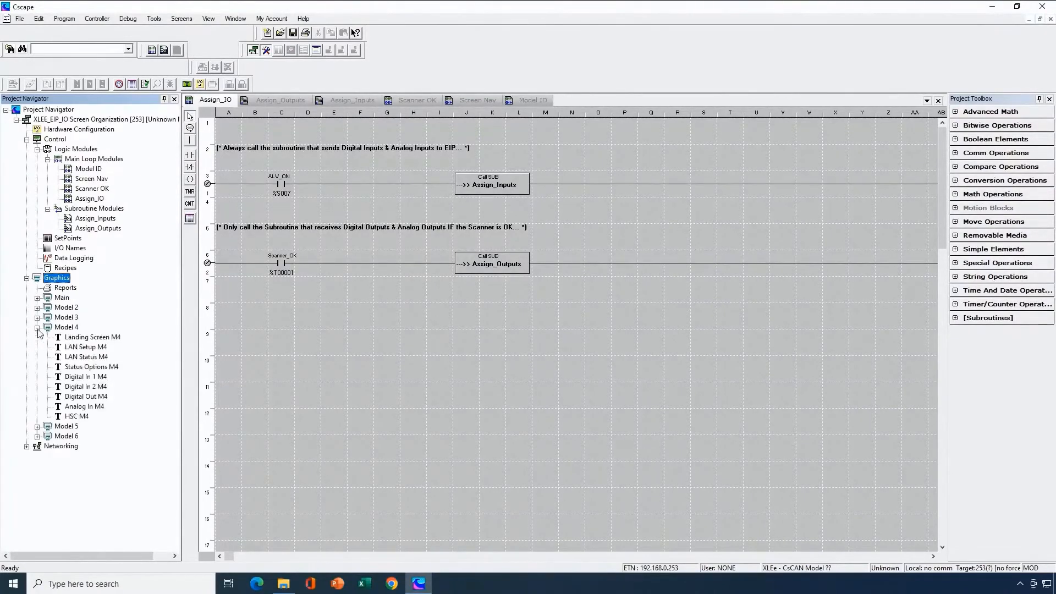
{"action": "left_click", "coordinate": [83, 390]}
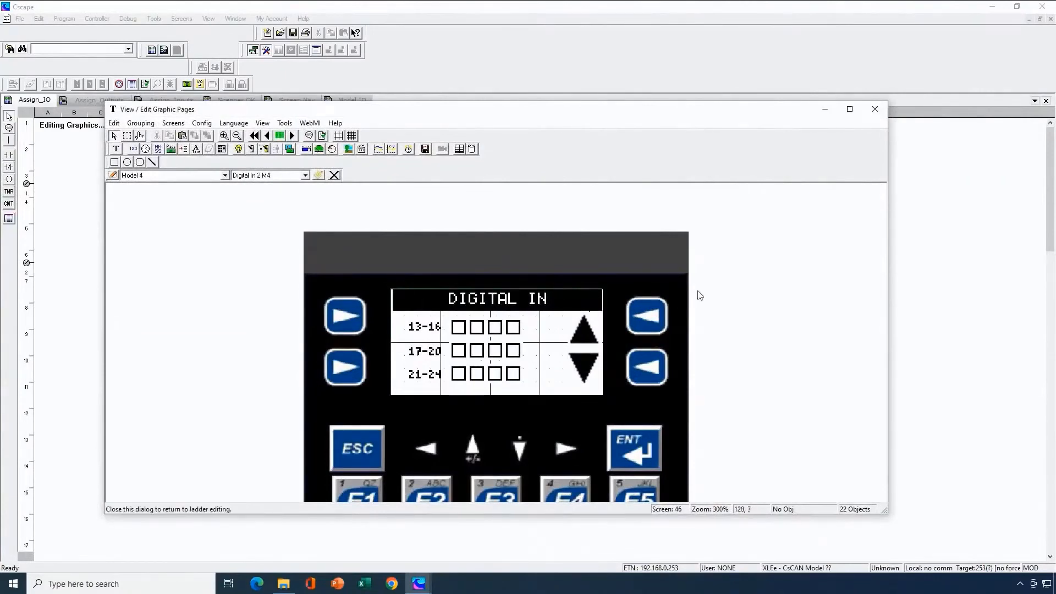
{"action": "left_click", "coordinate": [875, 110]}
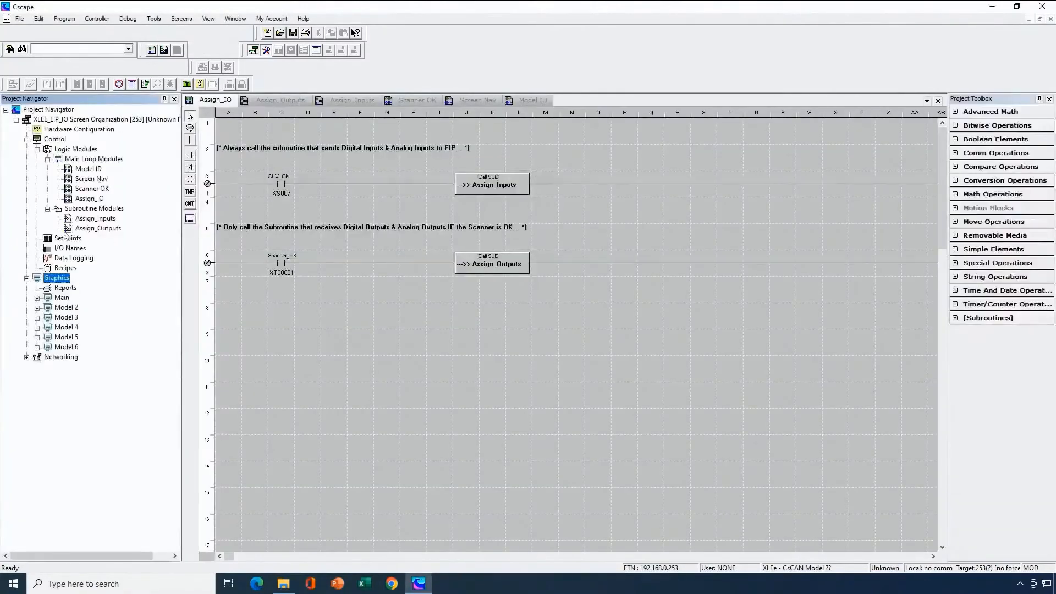
- Open Screen 101 from the Main group, clear its group and tag assignment, and close the graphics editor
{"action": "left_click", "coordinate": [37, 297]}
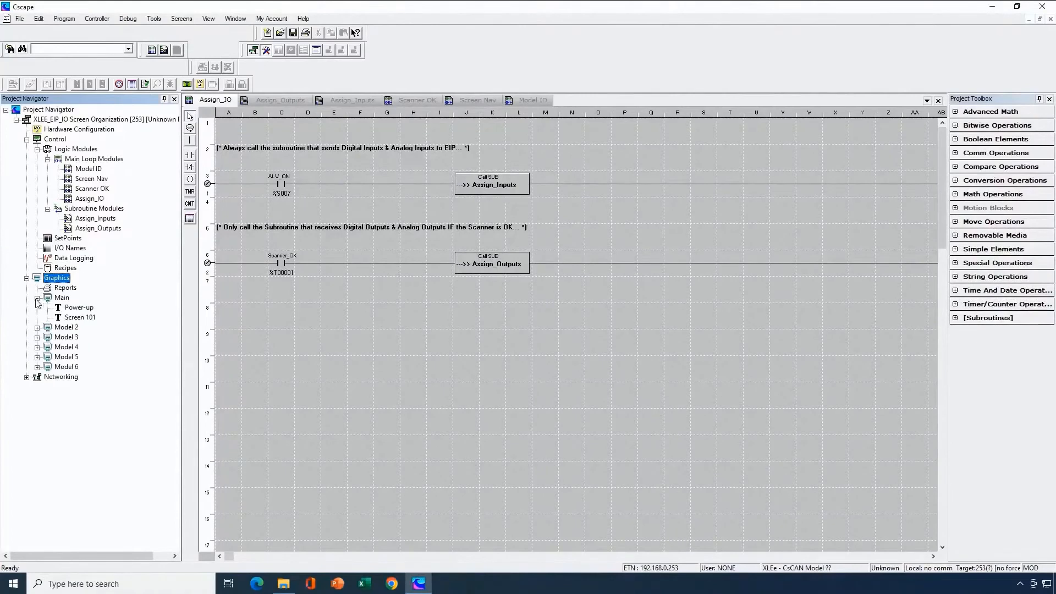
{"action": "left_click", "coordinate": [77, 309]}
{"action": "left_click", "coordinate": [83, 319]}
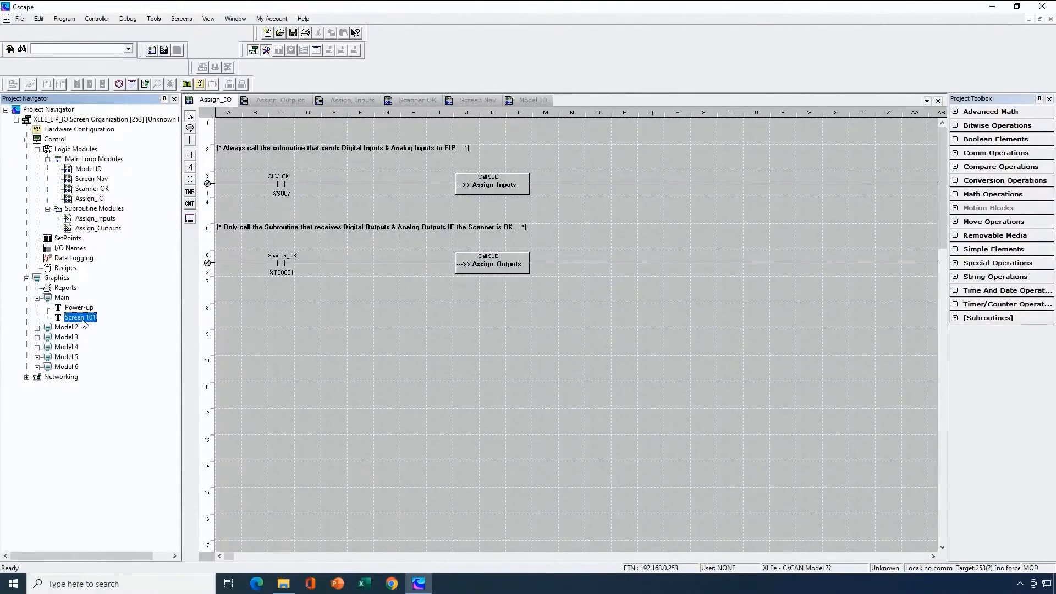
{"action": "double_click", "coordinate": [81, 319]}
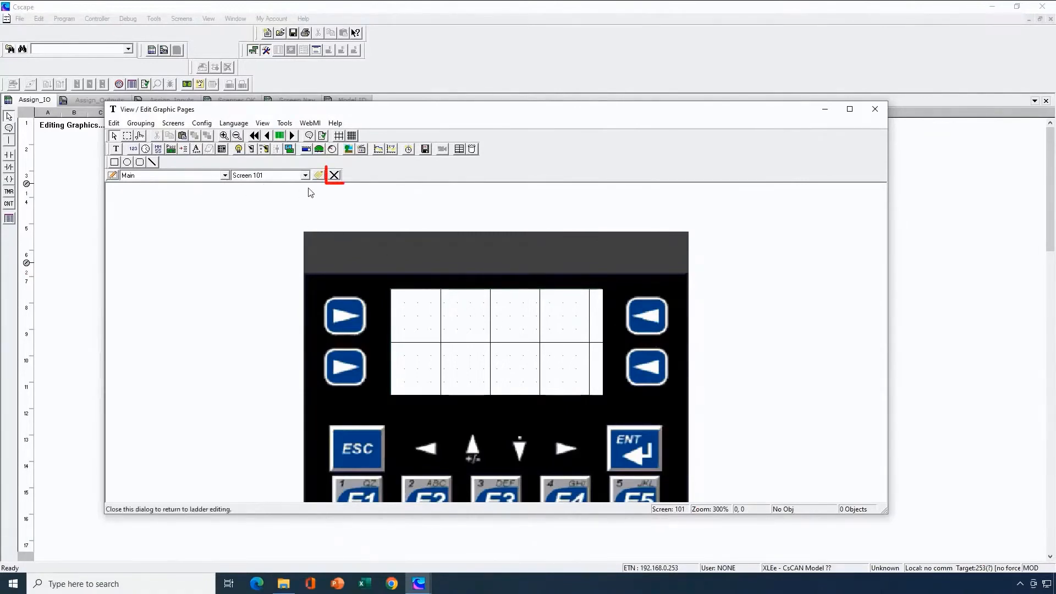
{"action": "left_click", "coordinate": [334, 175]}
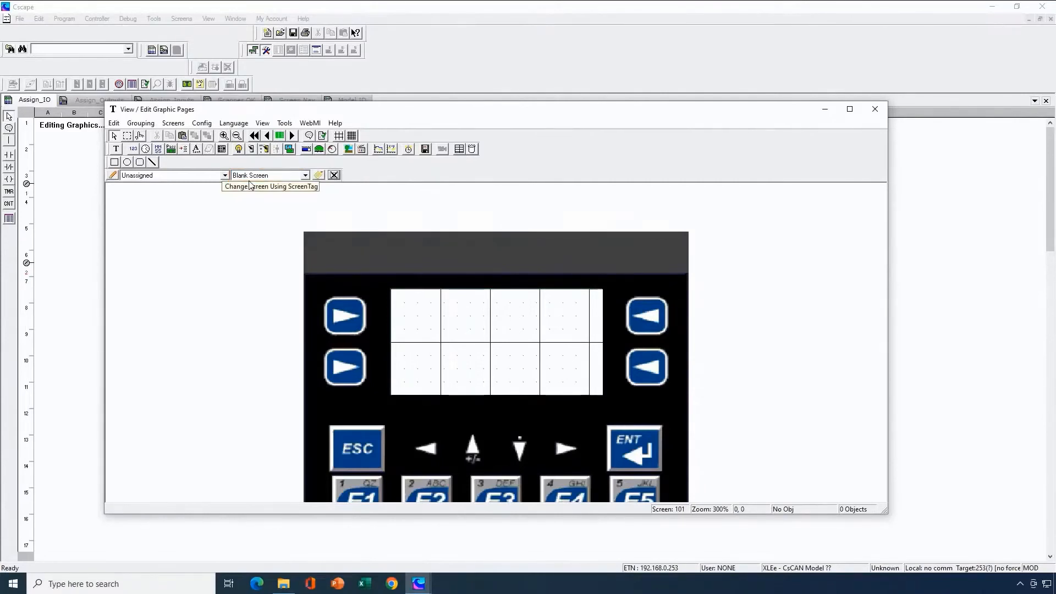
{"action": "left_click", "coordinate": [874, 112]}
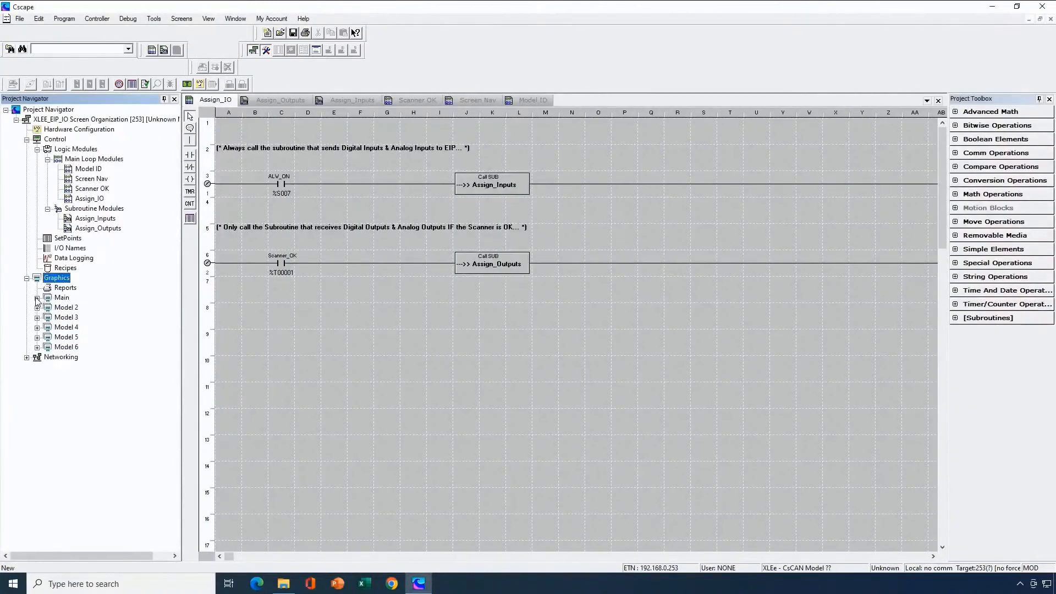
- Check the screens listed under the Main, Model 2 and Model 3 groups in the project tree
{"action": "left_click", "coordinate": [36, 298]}
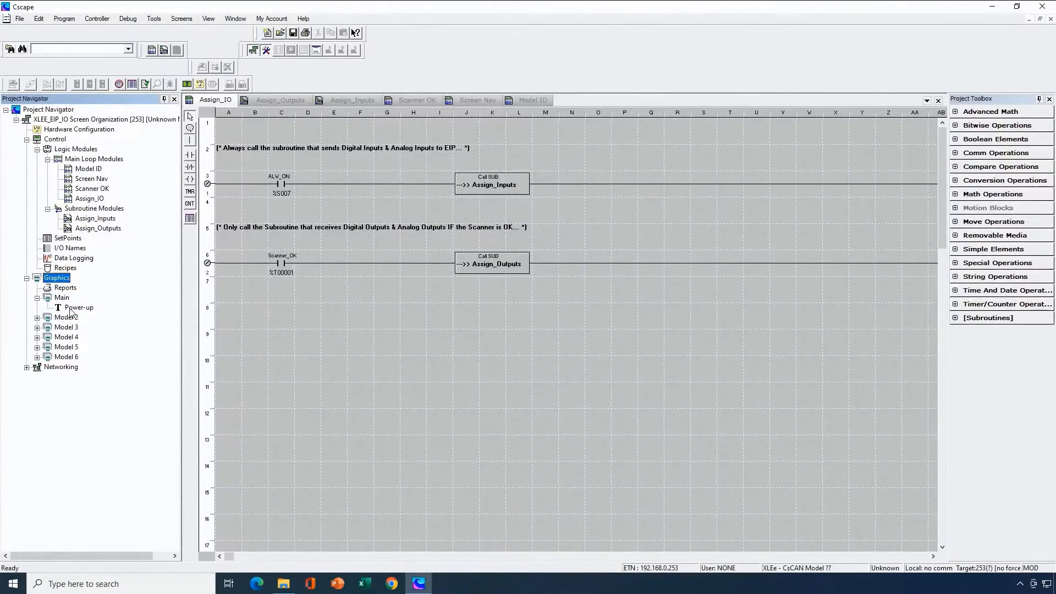
{"action": "left_click", "coordinate": [36, 297]}
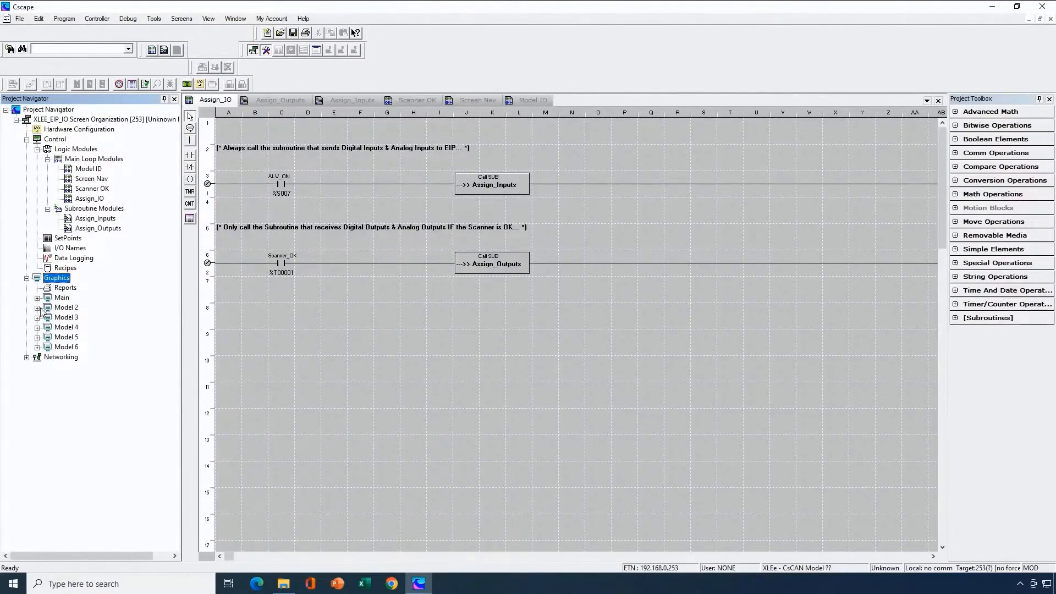
{"action": "left_click", "coordinate": [37, 307]}
{"action": "left_click", "coordinate": [37, 307]}
{"action": "left_click", "coordinate": [37, 318]}
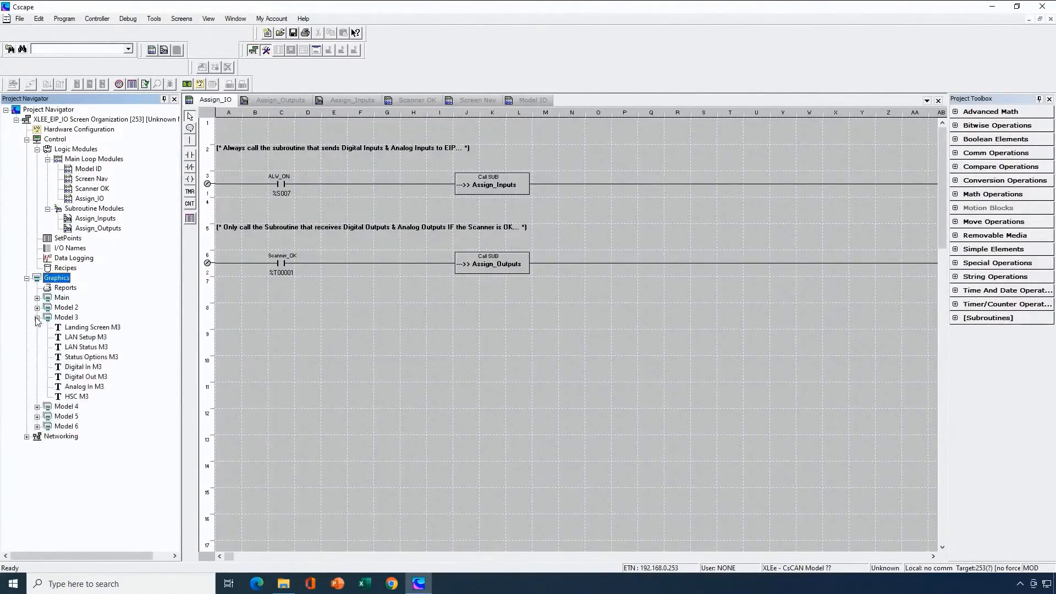
{"action": "left_click", "coordinate": [37, 318]}
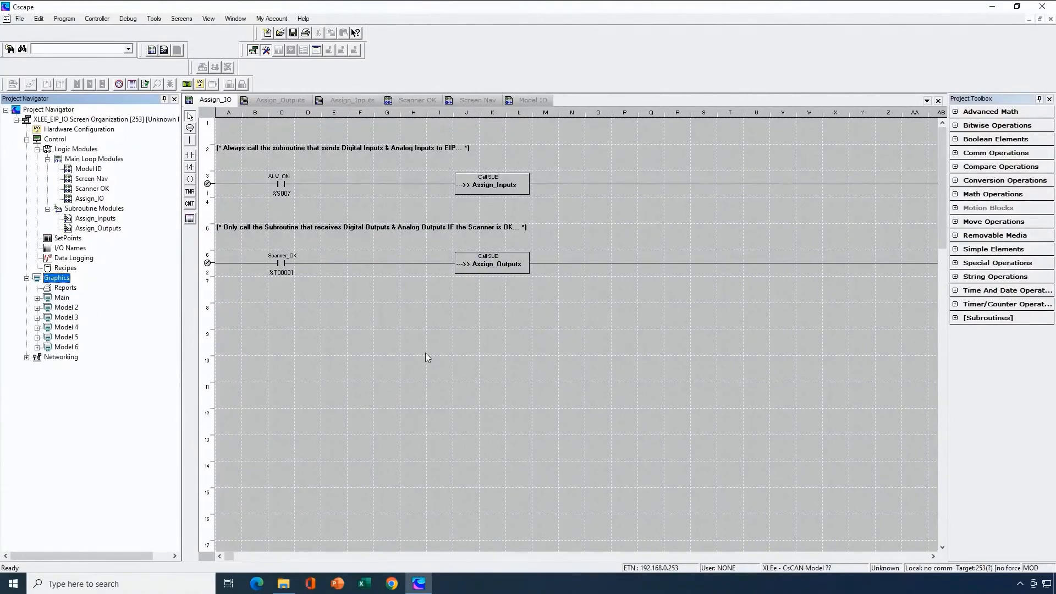